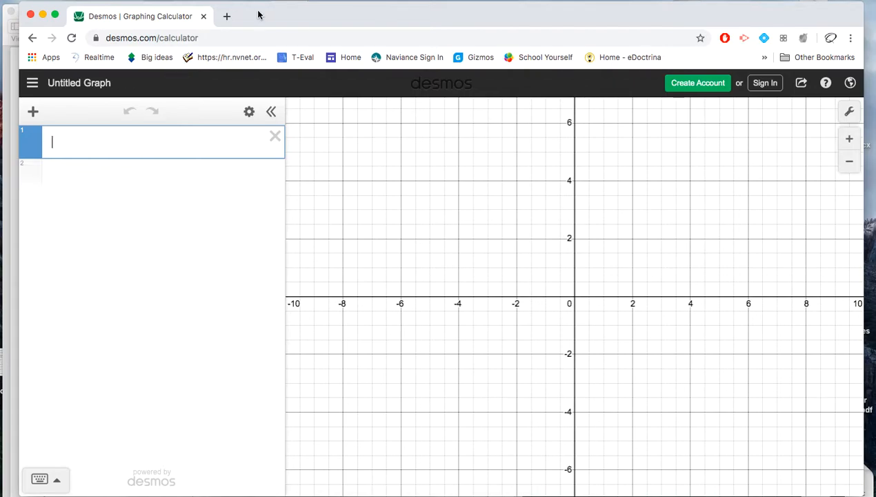
- Switch to the worksheet Equations_of_Circles_Desmos_Discovery.pdf, read its graph window instructions, and return to the graphing calculator
{"action": "left_click_drag", "start_coordinate": [256, 13], "coordinate": [302, 16]}
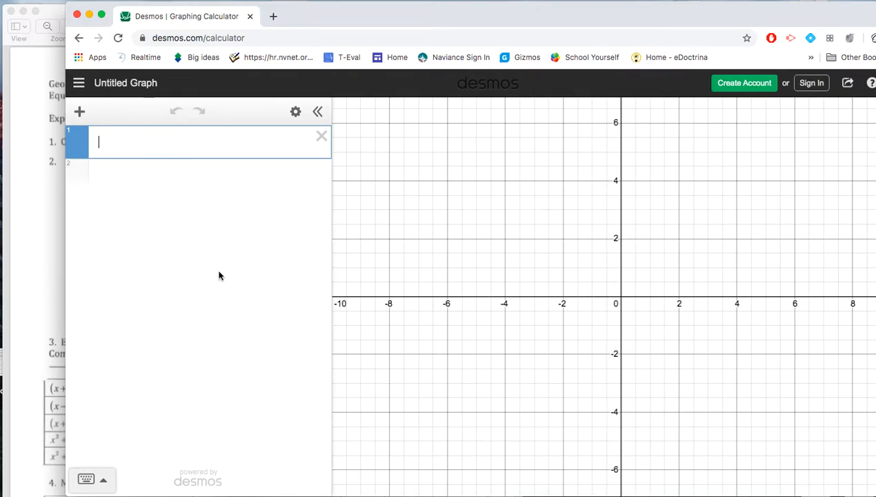
{"action": "left_click", "coordinate": [52, 290]}
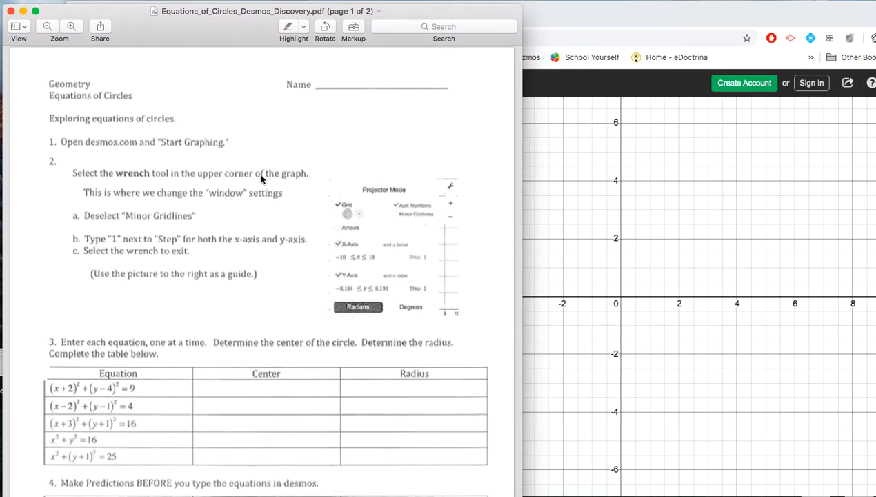
{"action": "left_click_drag", "start_coordinate": [577, 27], "coordinate": [519, 20]}
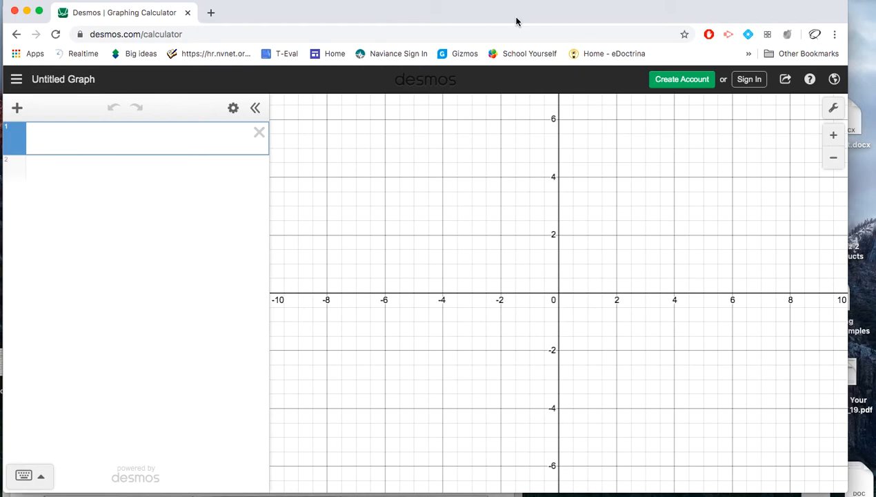
- Turn off the graph's minor gridlines and set the step to 1 for both the x-axis and the y-axis
{"action": "left_click", "coordinate": [834, 111]}
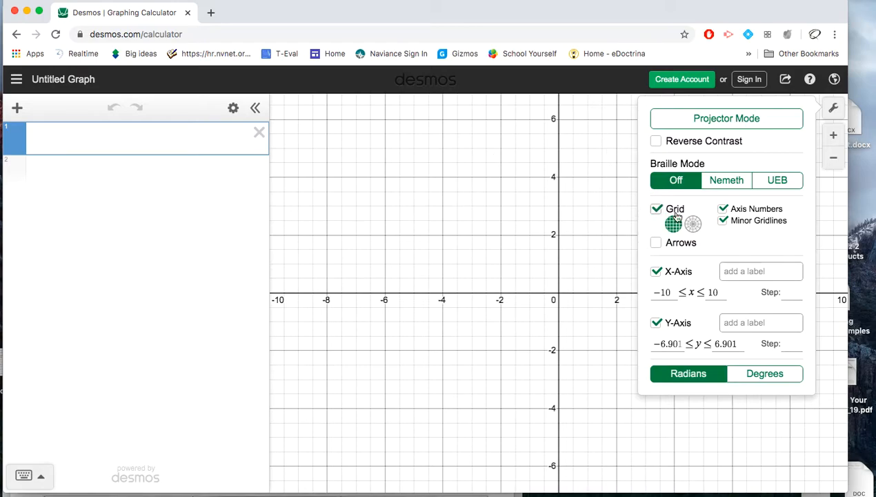
{"action": "left_click", "coordinate": [723, 222]}
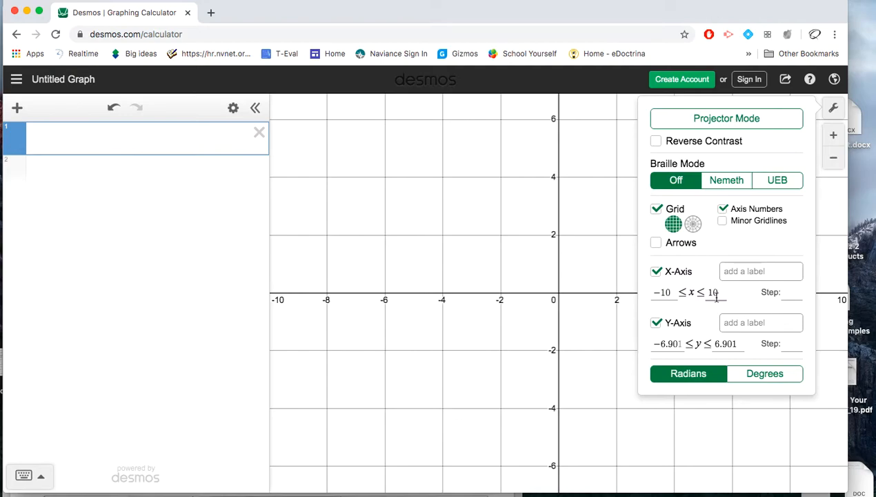
{"action": "left_click", "coordinate": [786, 293]}
{"action": "type", "text": "1"}
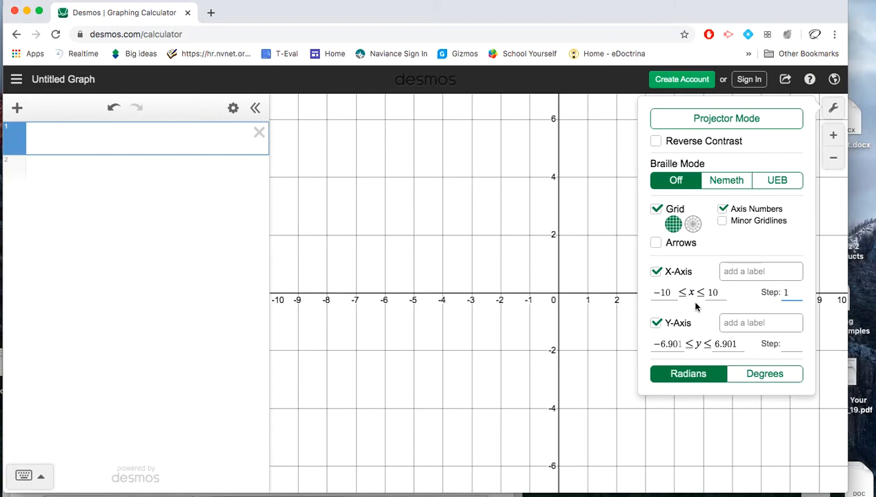
{"action": "left_click", "coordinate": [789, 344]}
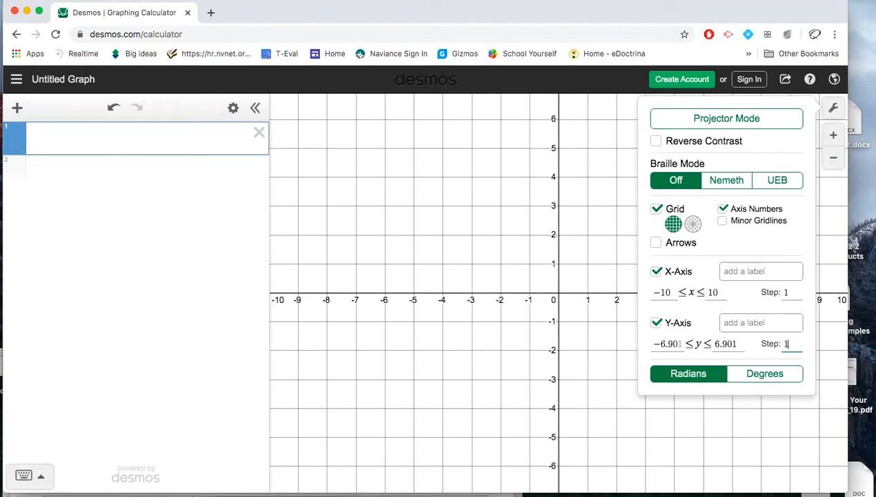
{"action": "left_click", "coordinate": [623, 252]}
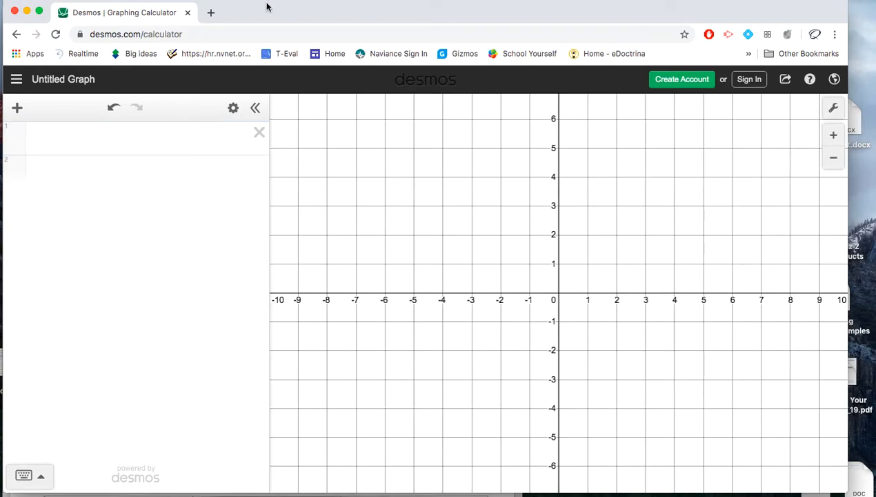
- Look up the first circle equation in the worksheet's item 3 table and return to the calculator's empty first expression line
{"action": "left_click_drag", "start_coordinate": [246, 14], "coordinate": [299, 14]}
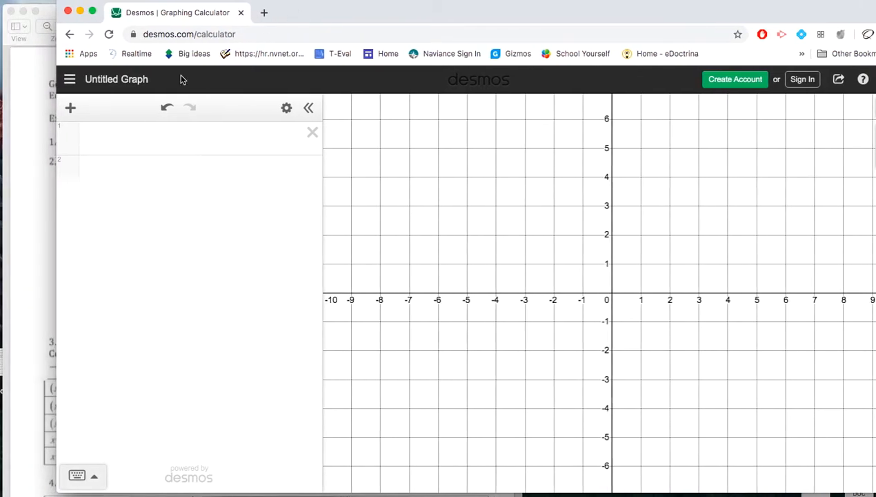
{"action": "left_click", "coordinate": [32, 279]}
{"action": "scroll", "coordinate": [270, 302], "scroll_direction": "down", "scroll_amount": 8}
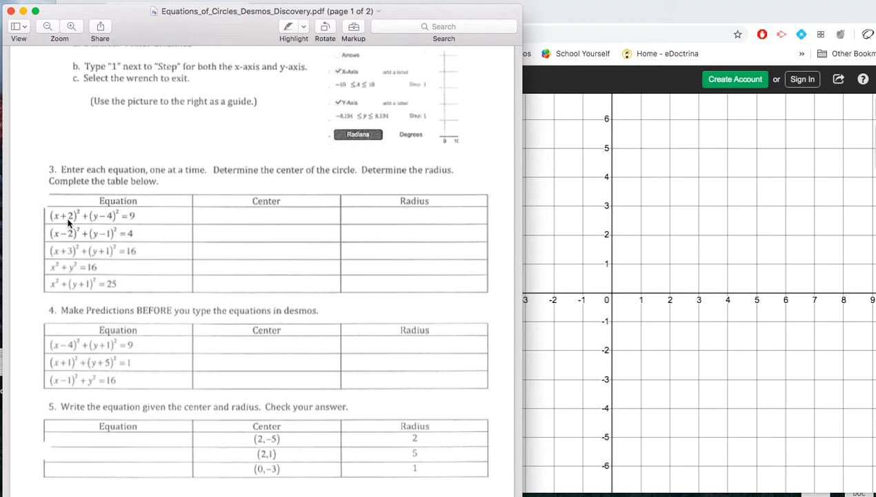
{"action": "left_click", "coordinate": [656, 233]}
{"action": "left_click", "coordinate": [119, 138]}
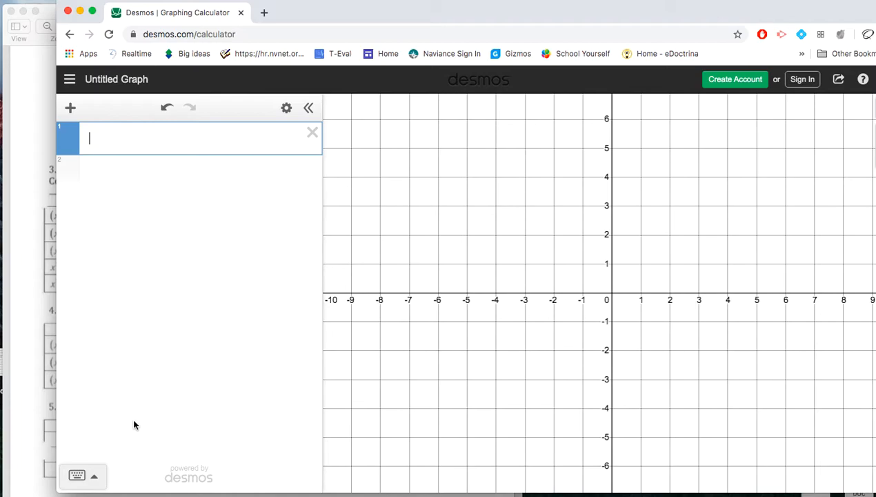
- Show and hide the on-screen math keypad twice
{"action": "left_click", "coordinate": [78, 476]}
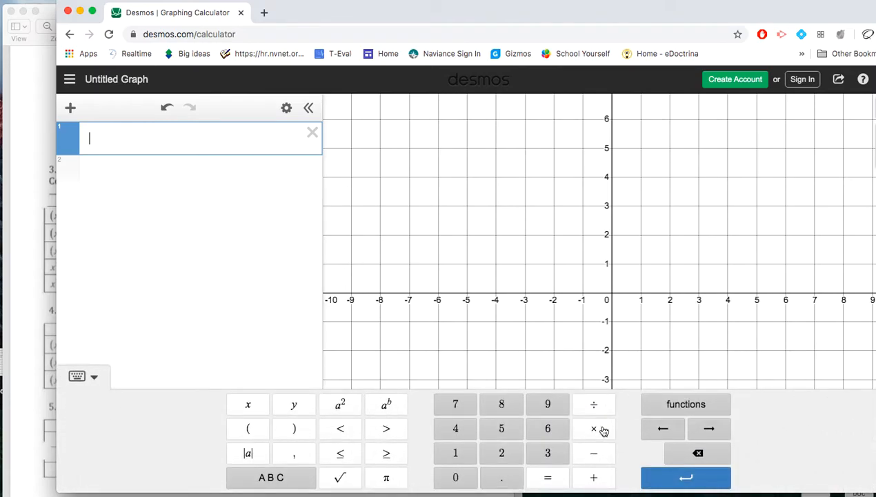
{"action": "left_click", "coordinate": [78, 376]}
{"action": "left_click", "coordinate": [80, 481]}
{"action": "left_click", "coordinate": [78, 379]}
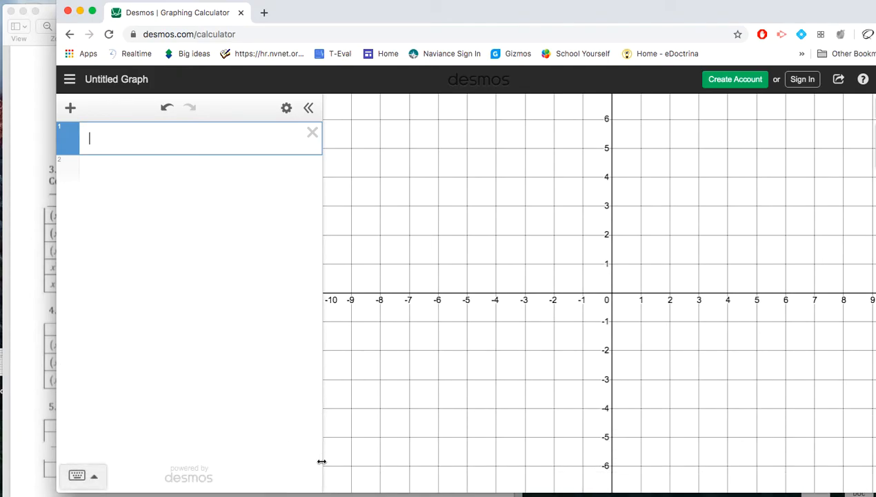
- Enter the squared binomial (x + 2)² as the first term of expression 1
{"action": "type", "text": "("}
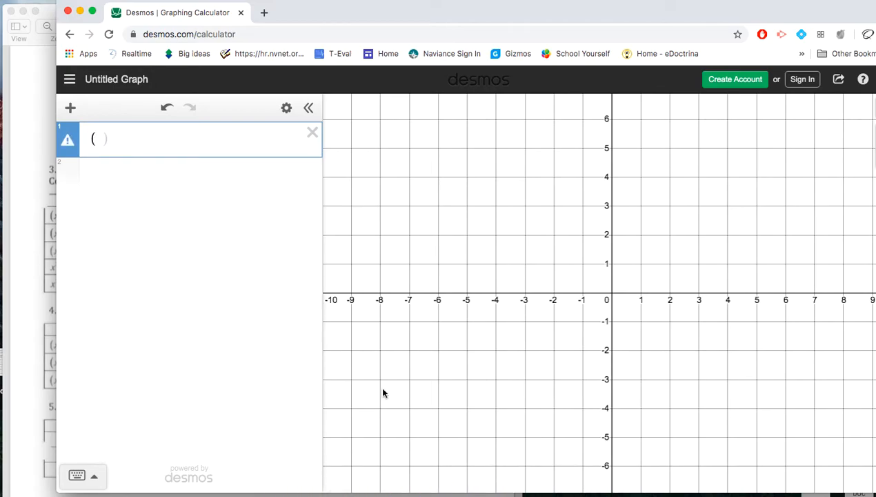
{"action": "type", "text": "x"}
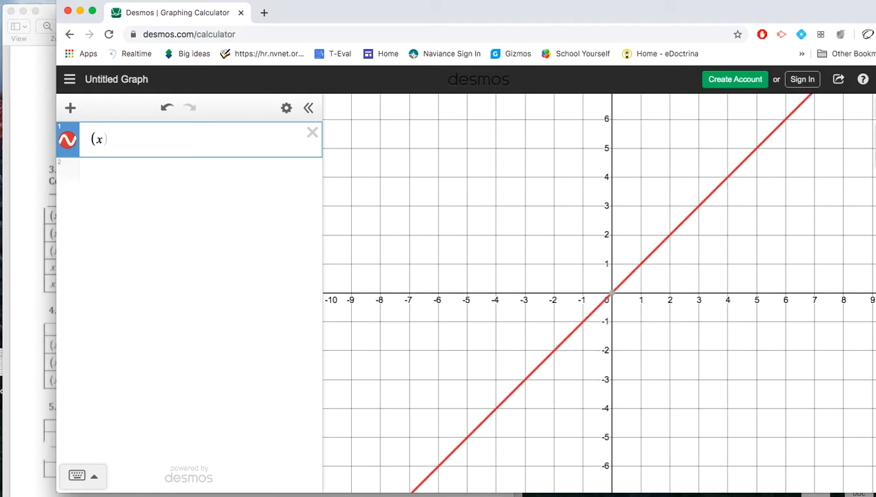
{"action": "type", "text": "+2"}
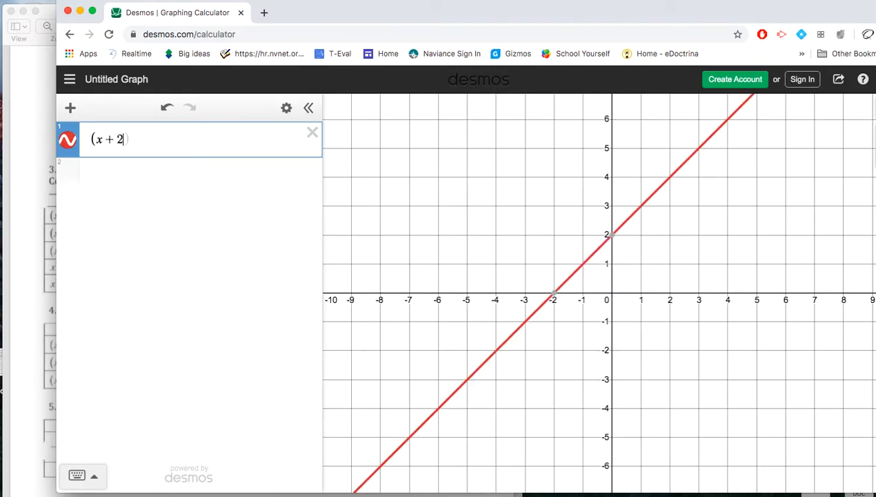
{"action": "type", "text": ")"}
{"action": "left_click", "coordinate": [78, 475]}
{"action": "left_click", "coordinate": [342, 406]}
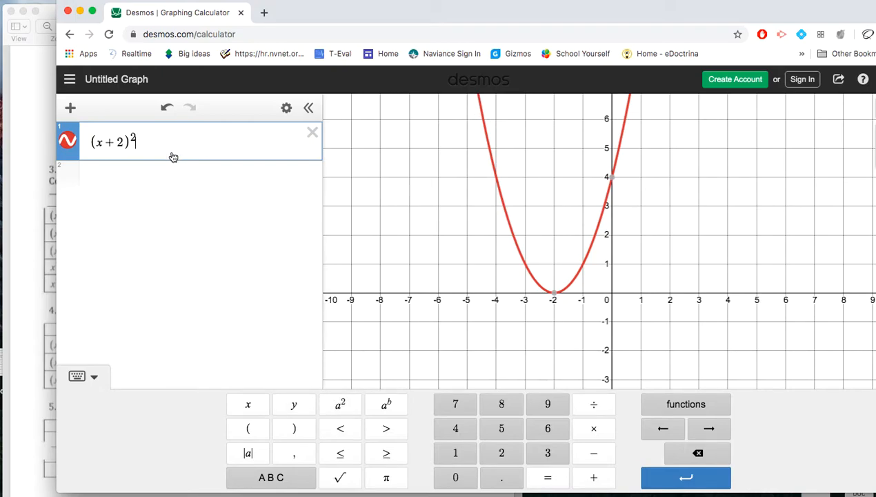
- Complete expression 1 with + (y − 4)² = 9 to graph the first circle
{"action": "left_click", "coordinate": [594, 477]}
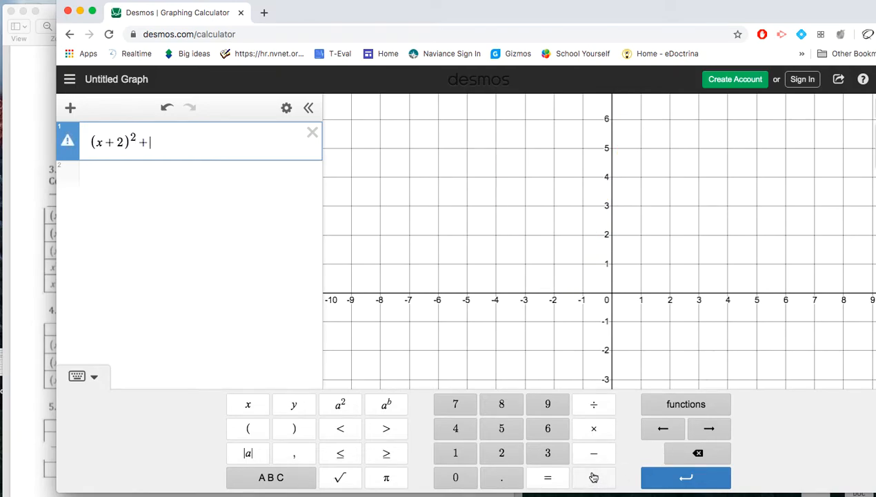
{"action": "left_click", "coordinate": [248, 428]}
{"action": "left_click", "coordinate": [294, 405]}
{"action": "left_click", "coordinate": [593, 453]}
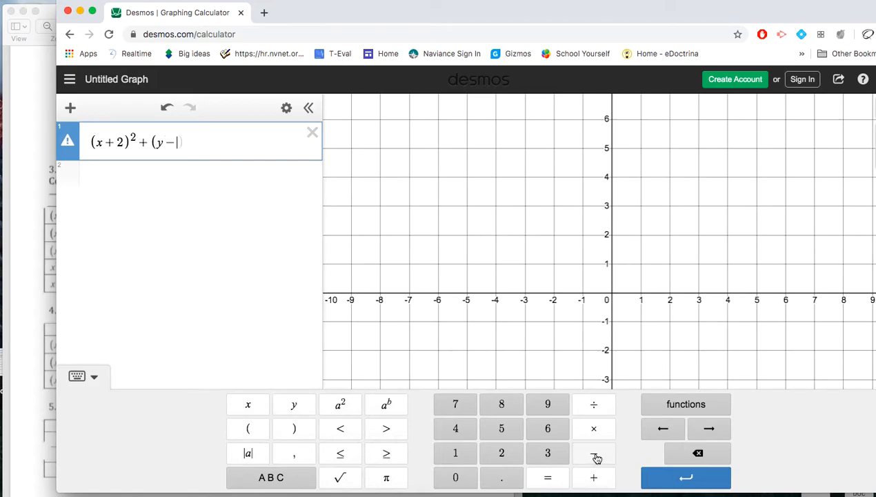
{"action": "left_click", "coordinate": [453, 433]}
{"action": "left_click", "coordinate": [294, 427]}
{"action": "left_click", "coordinate": [341, 406]}
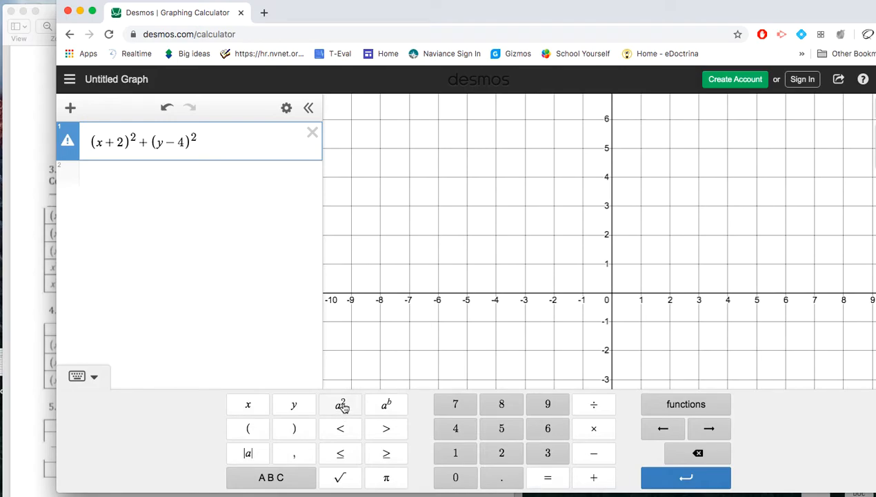
{"action": "left_click", "coordinate": [556, 478]}
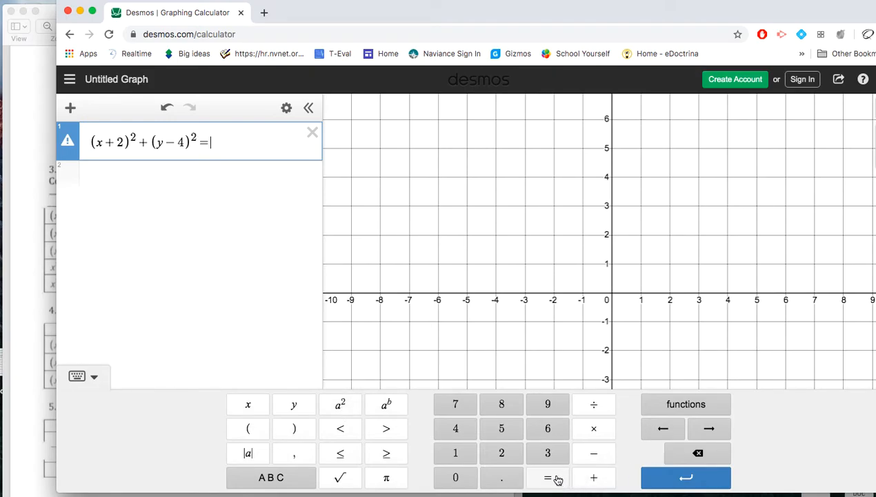
{"action": "left_click", "coordinate": [558, 404]}
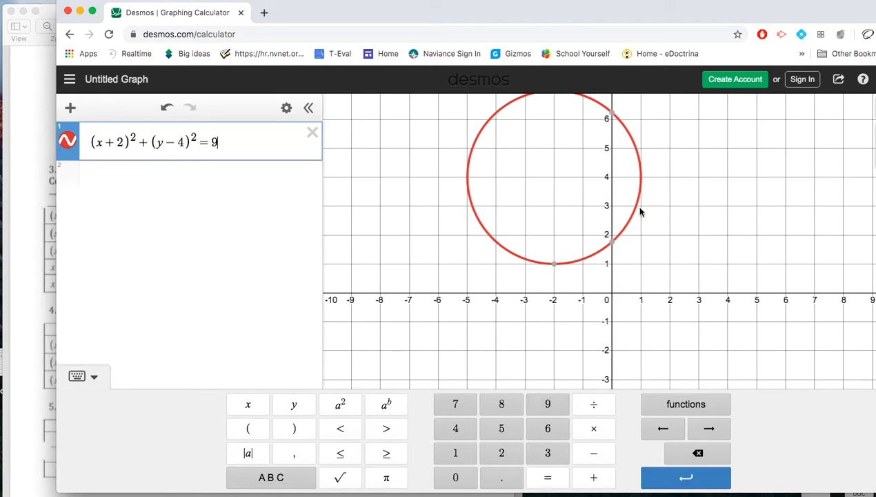
- Examine the whole circle's center and radius on the graph against the first row of the worksheet's item 3 table
{"action": "left_click", "coordinate": [653, 333]}
{"action": "left_click_drag", "start_coordinate": [656, 268], "coordinate": [654, 304]}
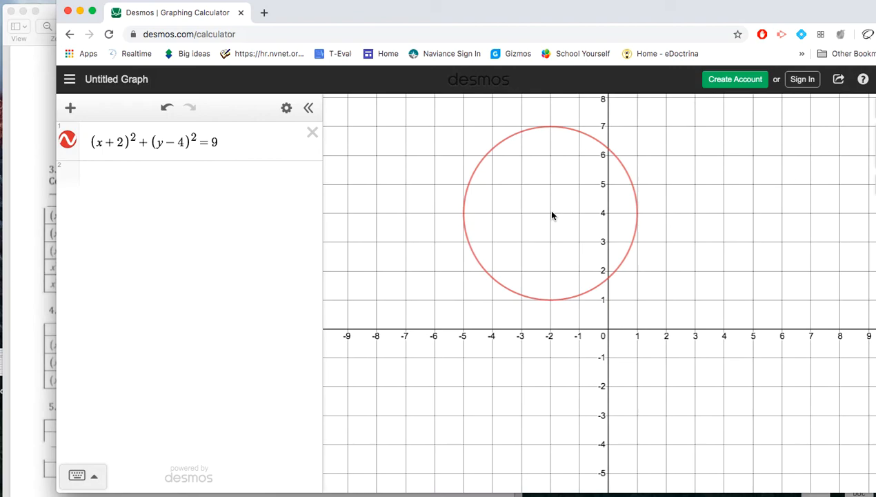
{"action": "left_click", "coordinate": [43, 278]}
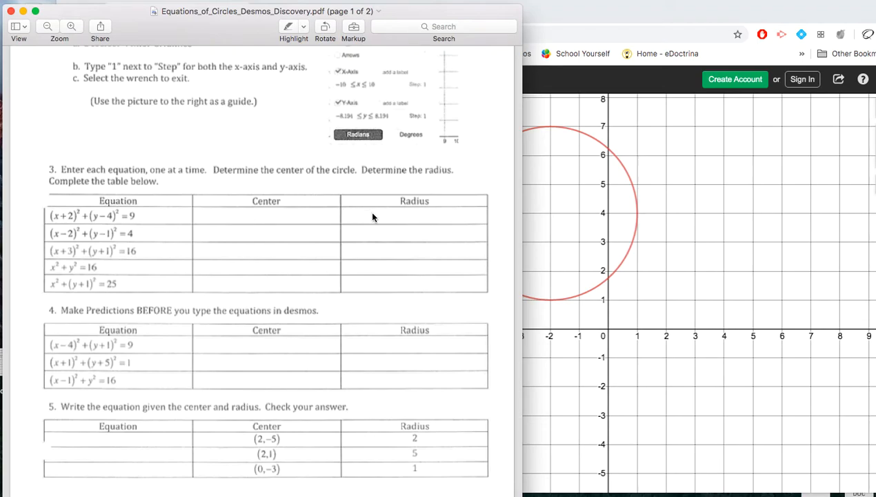
{"action": "left_click", "coordinate": [564, 241]}
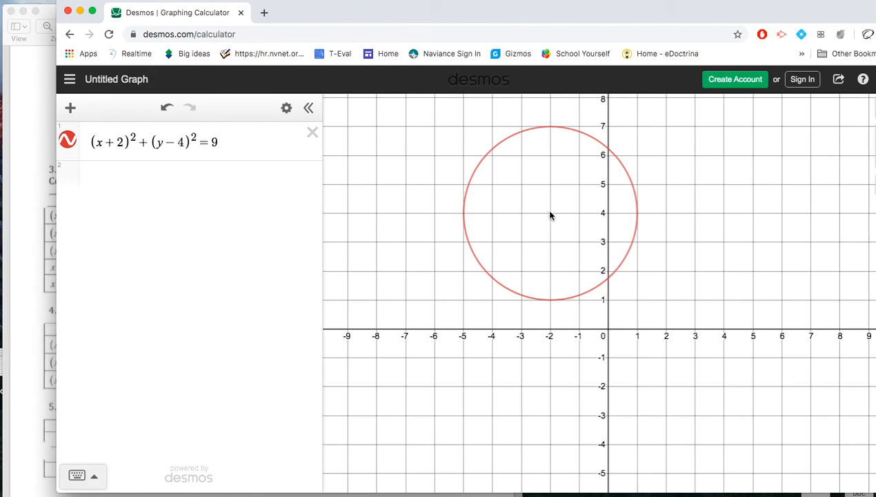
- Review the remaining worksheet tasks in items 3, 4 and 5, alternating with the graphed circle
{"action": "left_click", "coordinate": [35, 372]}
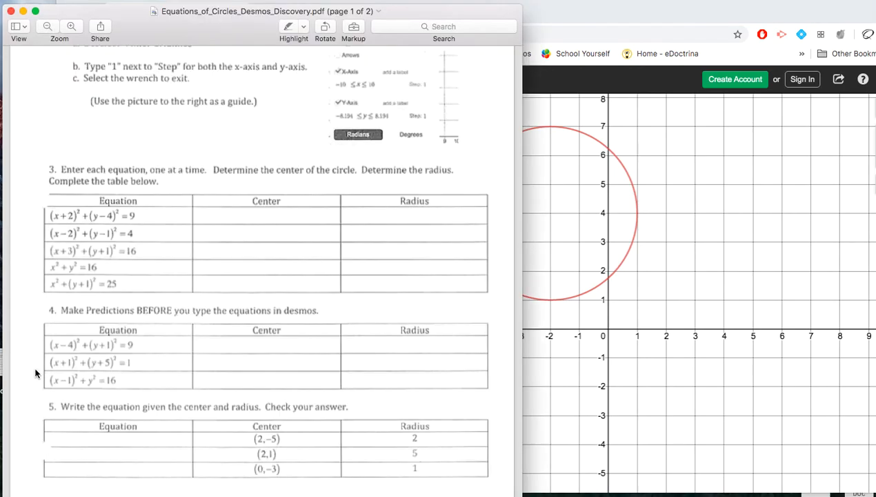
{"action": "scroll", "coordinate": [177, 354], "scroll_direction": "down", "scroll_amount": 3}
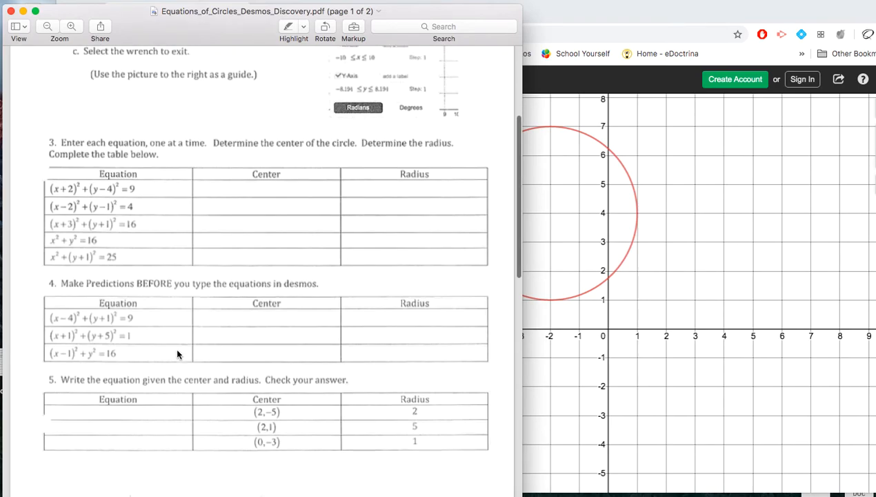
{"action": "scroll", "coordinate": [176, 354], "scroll_direction": "up", "scroll_amount": 1}
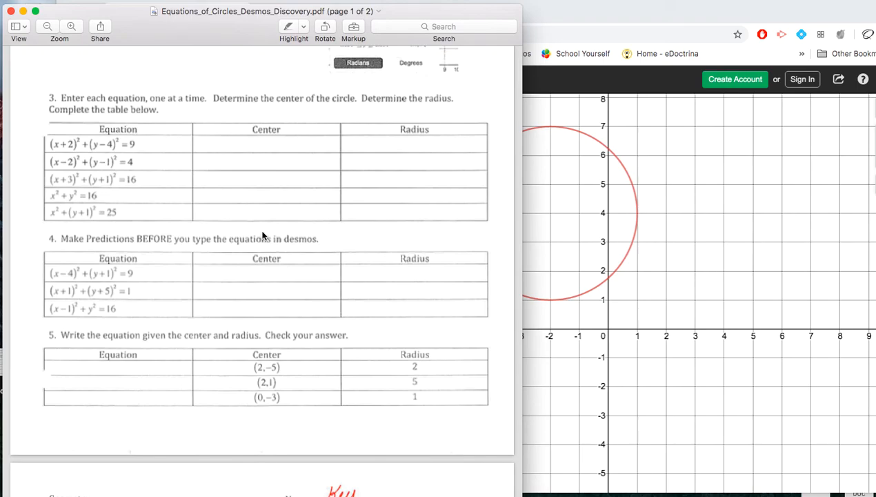
{"action": "left_click", "coordinate": [563, 270]}
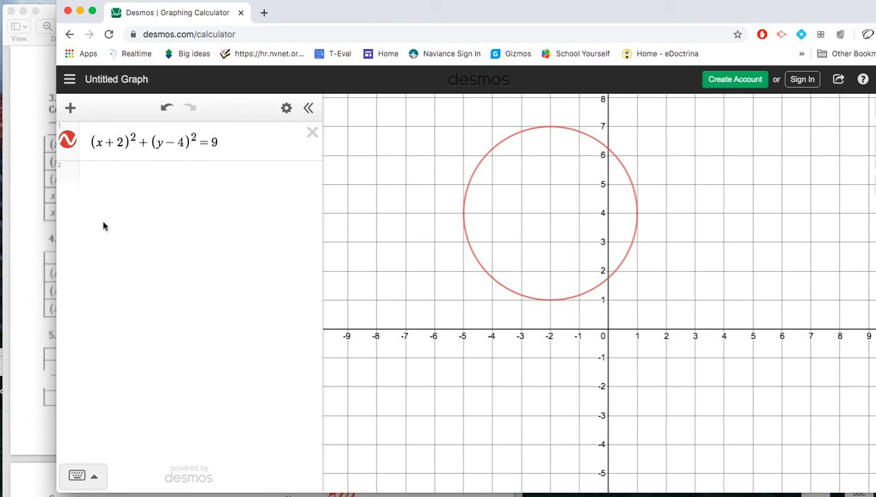
{"action": "left_click", "coordinate": [36, 230]}
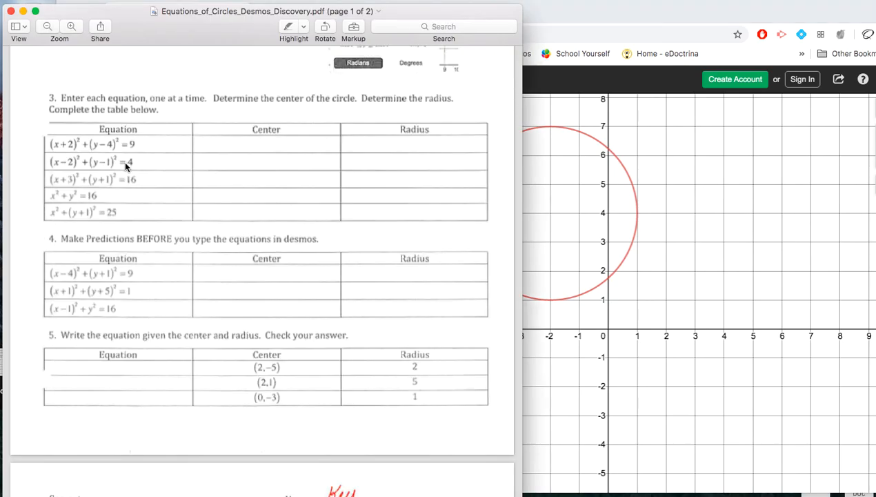